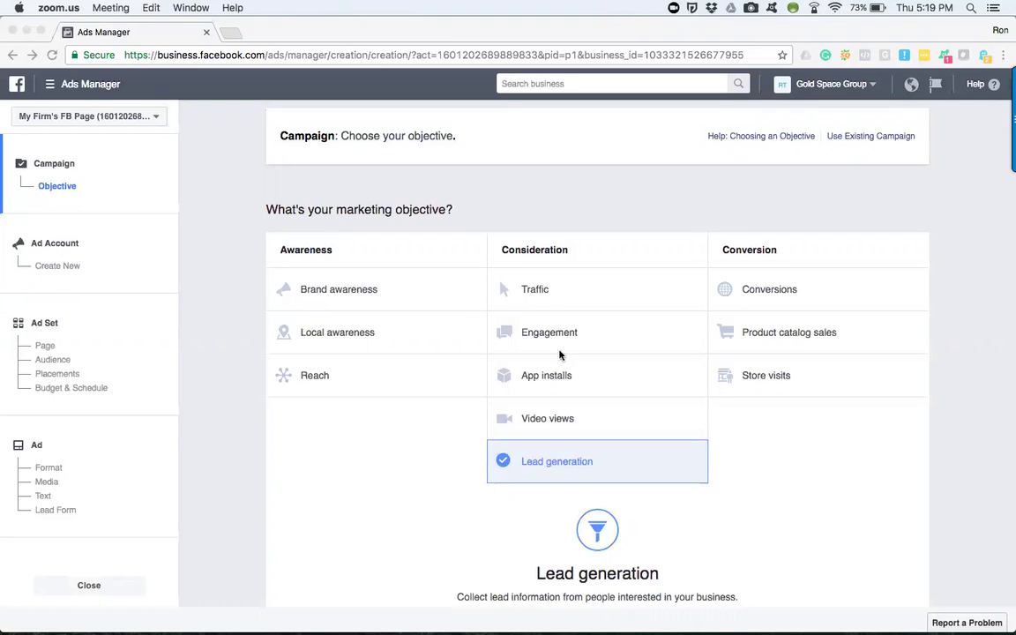
In the browser, pick Traffic under Consideration as the campaign objective
{"action": "left_click", "coordinate": [516, 291]}
{"action": "left_click", "coordinate": [535, 291]}
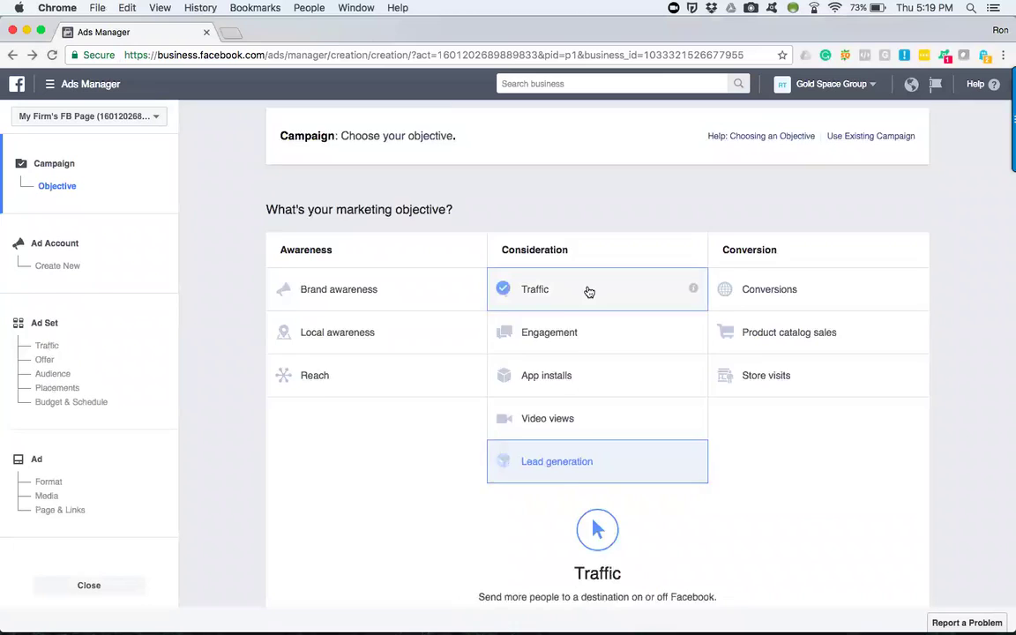
{"action": "scroll", "coordinate": [414, 316], "scroll_direction": "up", "scroll_amount": 3}
{"action": "scroll", "coordinate": [415, 325], "scroll_direction": "down", "scroll_amount": 1}
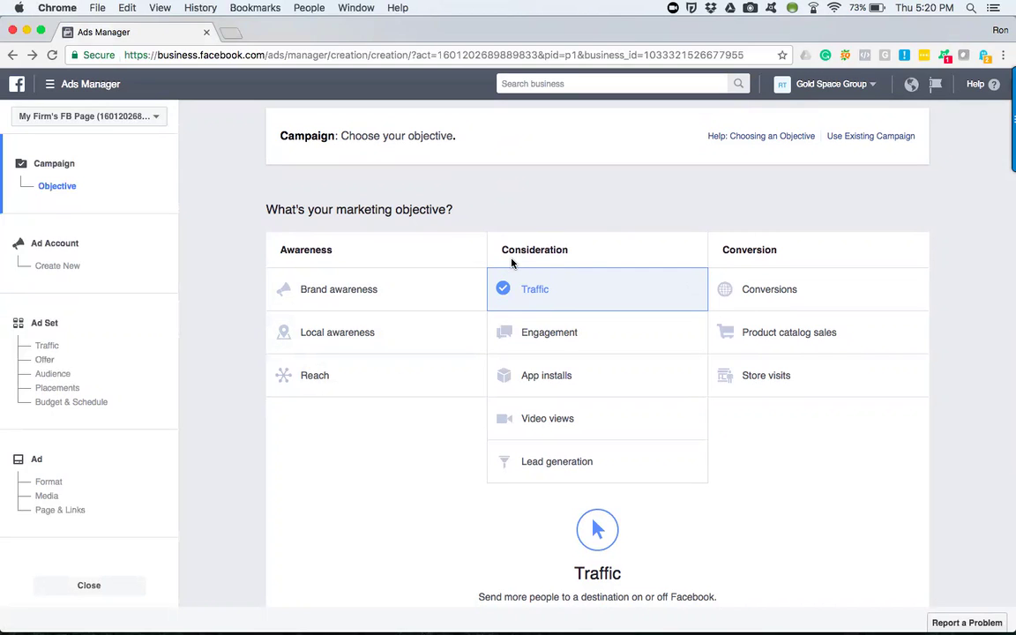
Choose Lead generation under Consideration to bring up the Campaign Name field
{"action": "left_click", "coordinate": [544, 464]}
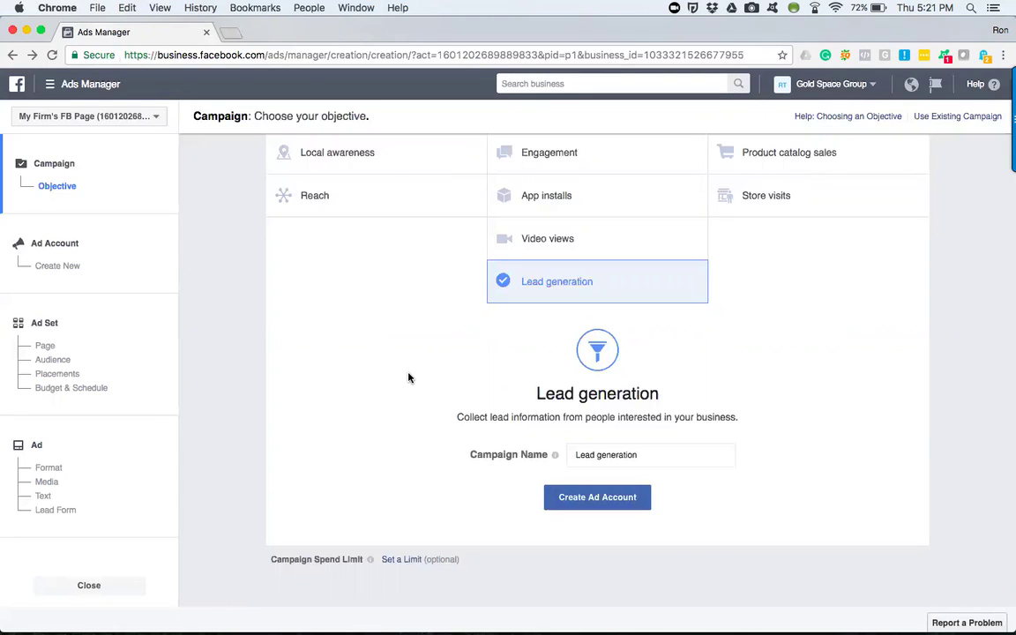
Replace the campaign name with 'Sacramento 30+miles fire fighters' and select it for copying
{"action": "left_click", "coordinate": [646, 456]}
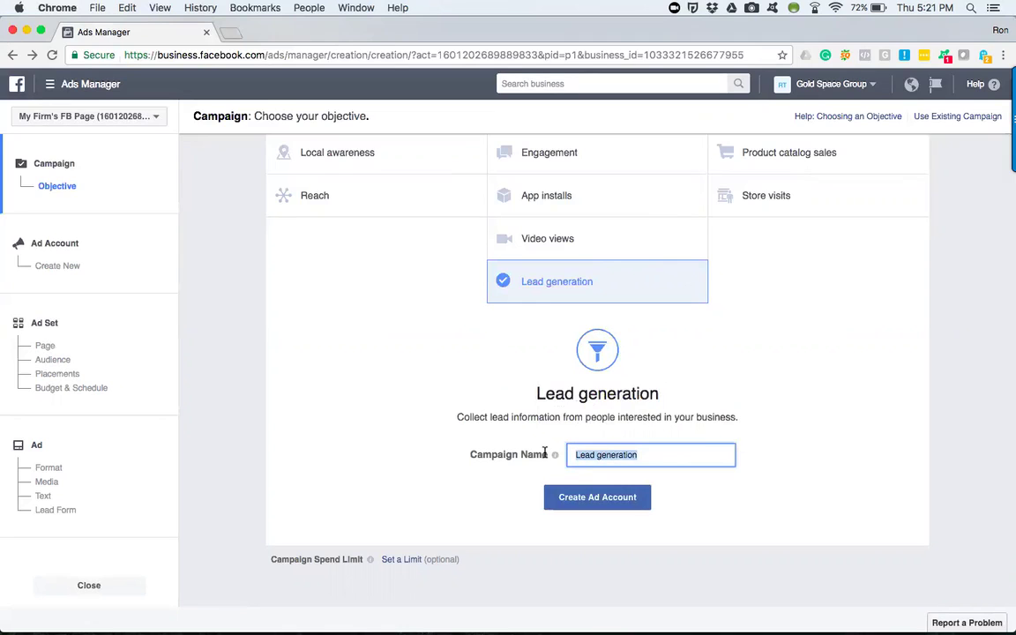
{"action": "type", "text": "Sacram"}
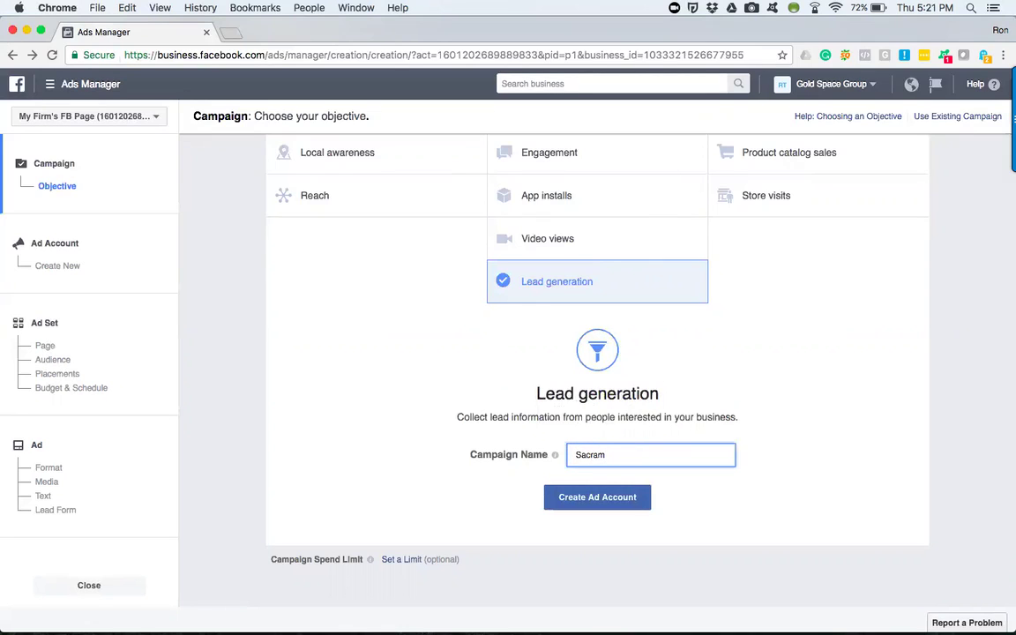
{"action": "type", "text": "ento"}
{"action": "left_click", "coordinate": [605, 454]}
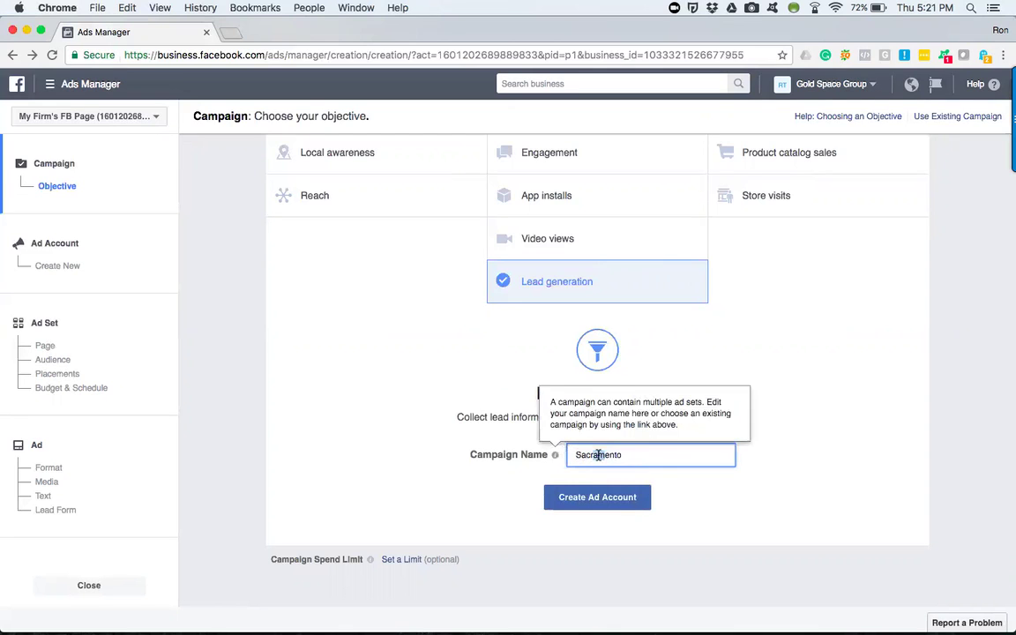
{"action": "left_click", "coordinate": [647, 452]}
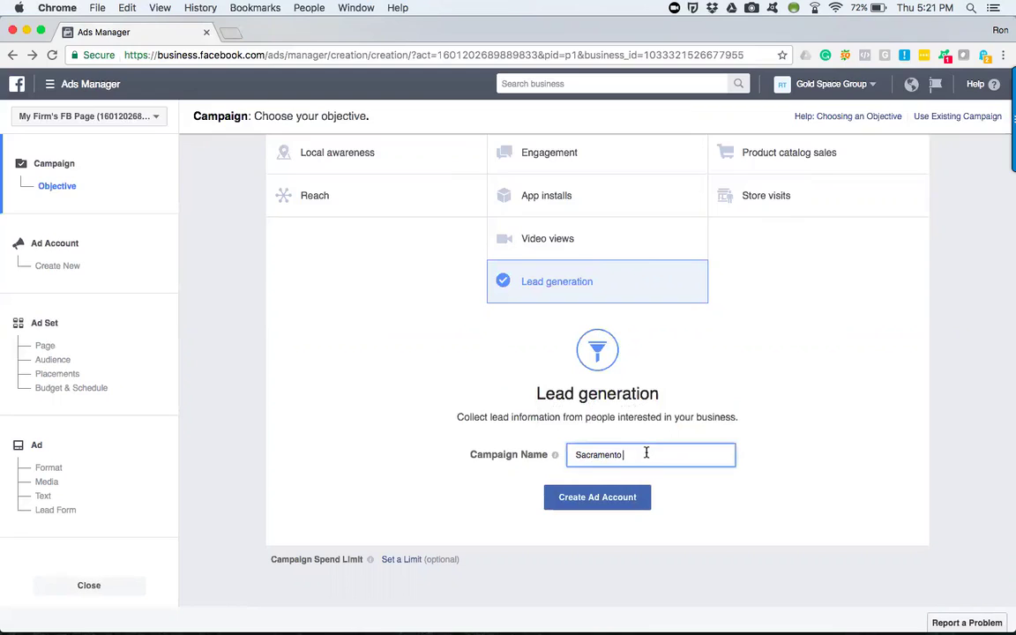
{"action": "type", "text": "30+mile"}
{"action": "type", "text": "s"}
{"action": "type", "text": "fire"}
{"action": "type", "text": " fire"}
{"action": "key", "text": "BackSpace"}
{"action": "key", "text": "BackSpace"}
{"action": "type", "text": "ghters"}
{"action": "triple_click", "coordinate": [643, 454]}
{"action": "key", "text": "super+c"}
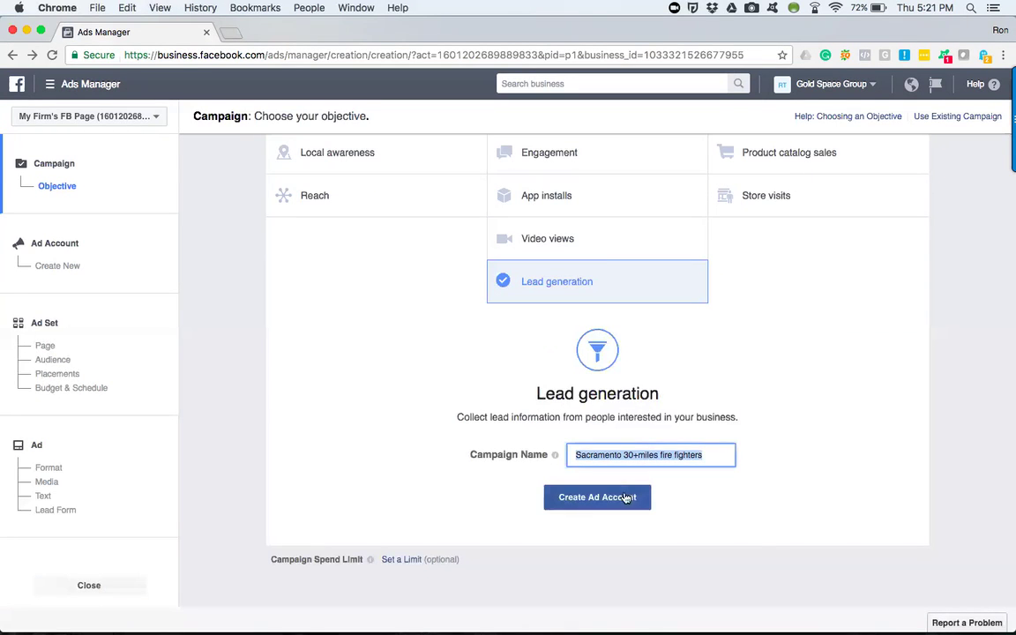
Create the ad account and choose My Mortgage Firms FB Page as the promoted page
{"action": "left_click", "coordinate": [597, 497]}
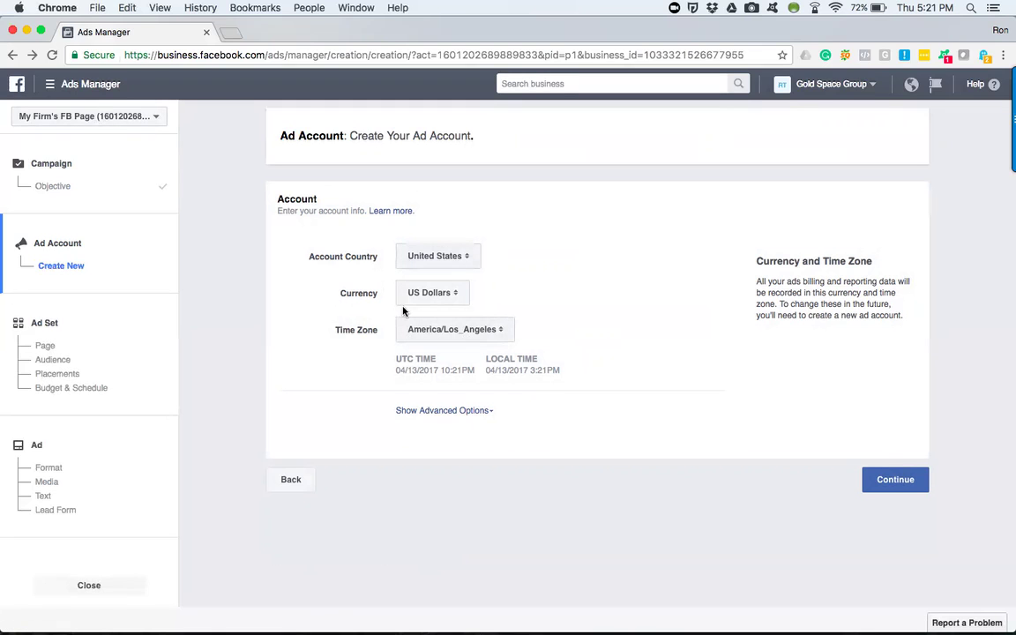
{"action": "left_click", "coordinate": [896, 480]}
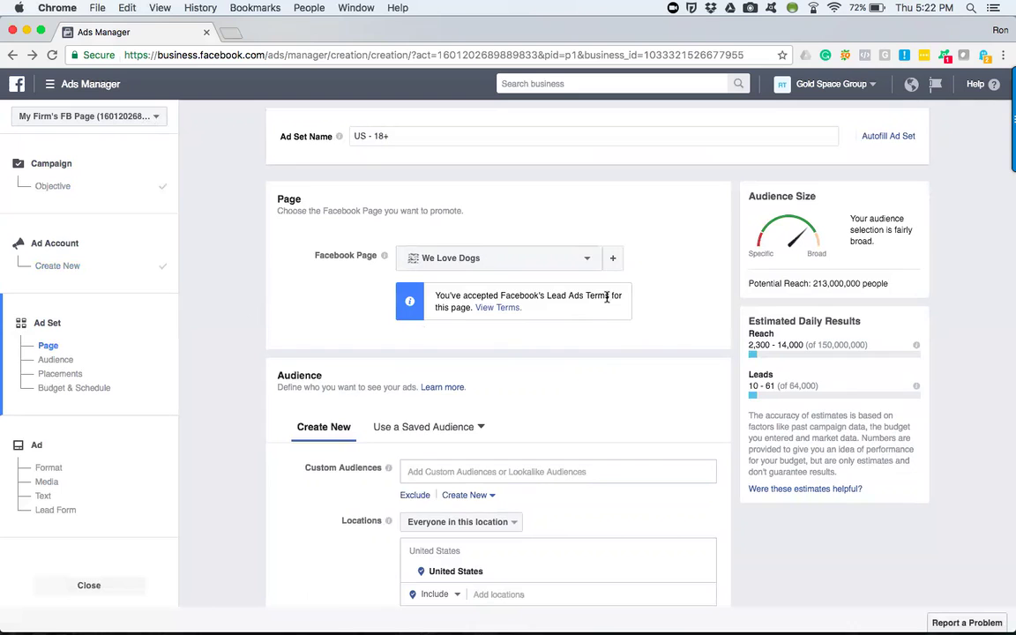
{"action": "left_click", "coordinate": [593, 259]}
{"action": "scroll", "coordinate": [573, 403], "scroll_direction": "down", "scroll_amount": 2}
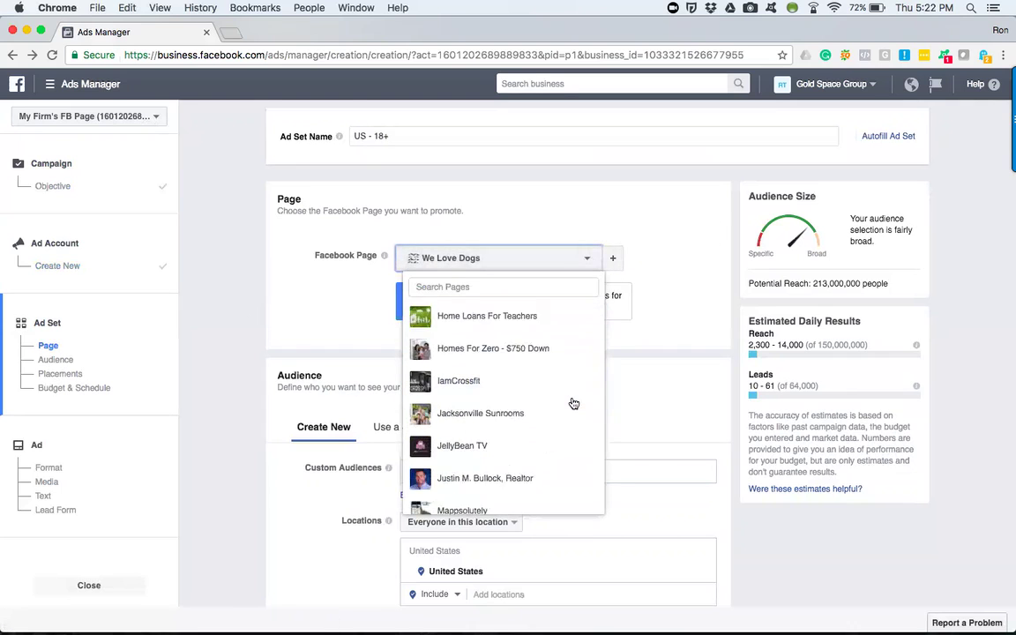
{"action": "scroll", "coordinate": [573, 403], "scroll_direction": "down", "scroll_amount": 5}
{"action": "left_click", "coordinate": [571, 388]}
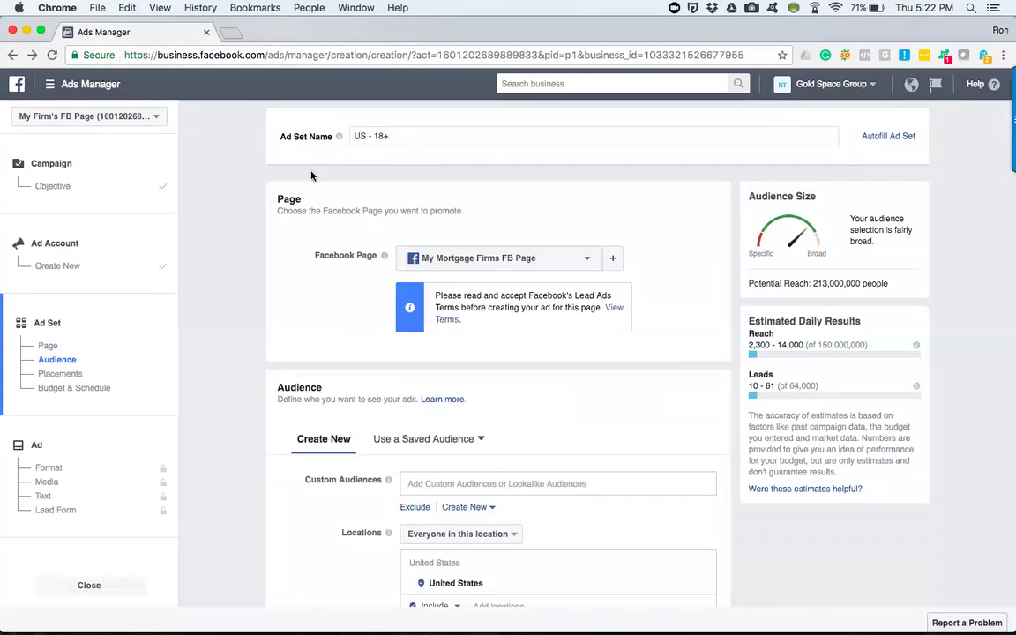
Replace 'US - 18+' with the pasted campaign name plus '30-40 yrs old'
{"action": "left_click_drag", "start_coordinate": [396, 135], "coordinate": [313, 124]}
{"action": "key", "text": "super+v"}
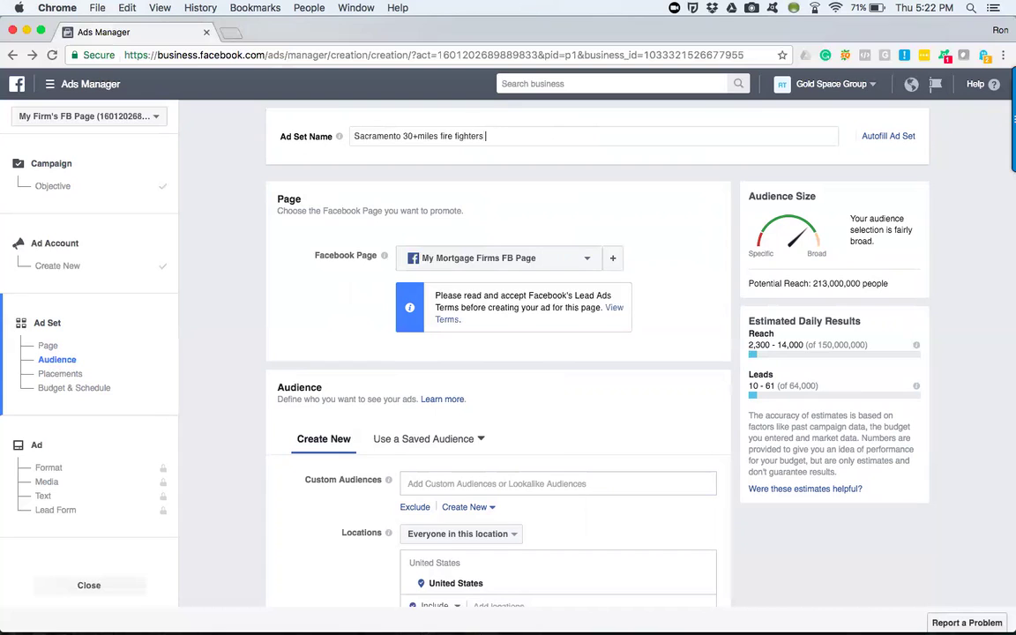
{"action": "type", "text": "30-40 yrs old"}
Change the ad set name's age range from 30-40 to 41-50
{"action": "left_click_drag", "start_coordinate": [551, 135], "coordinate": [357, 136]}
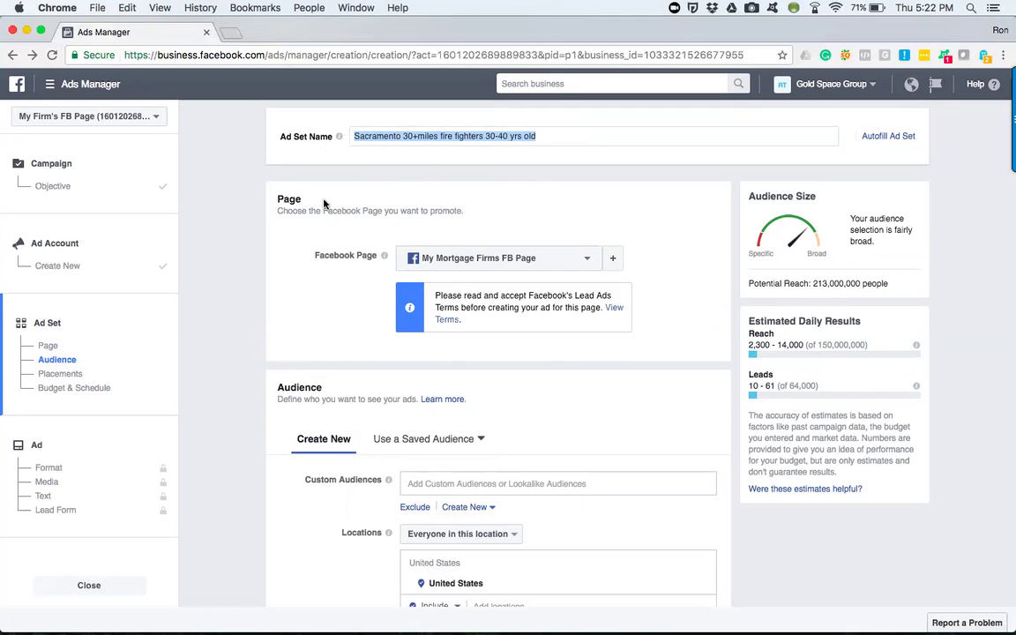
{"action": "left_click", "coordinate": [507, 136]}
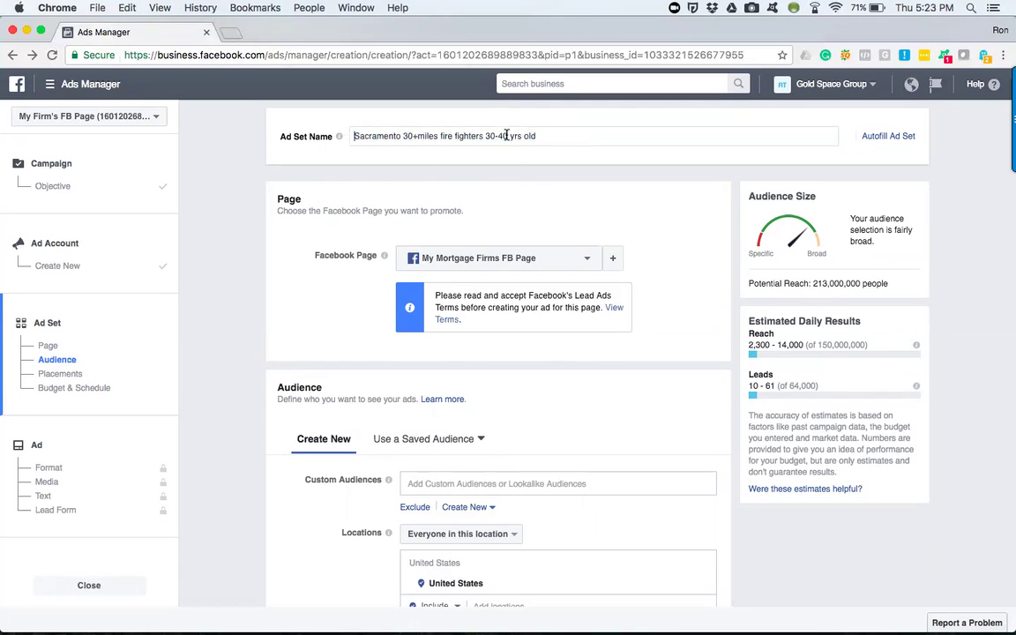
{"action": "left_click", "coordinate": [495, 136]}
{"action": "key", "text": "BackSpace"}
{"action": "key", "text": "BackSpace"}
{"action": "type", "text": "41"}
{"action": "key", "text": "Right"}
{"action": "key", "text": "Delete"}
{"action": "type", "text": "5"}
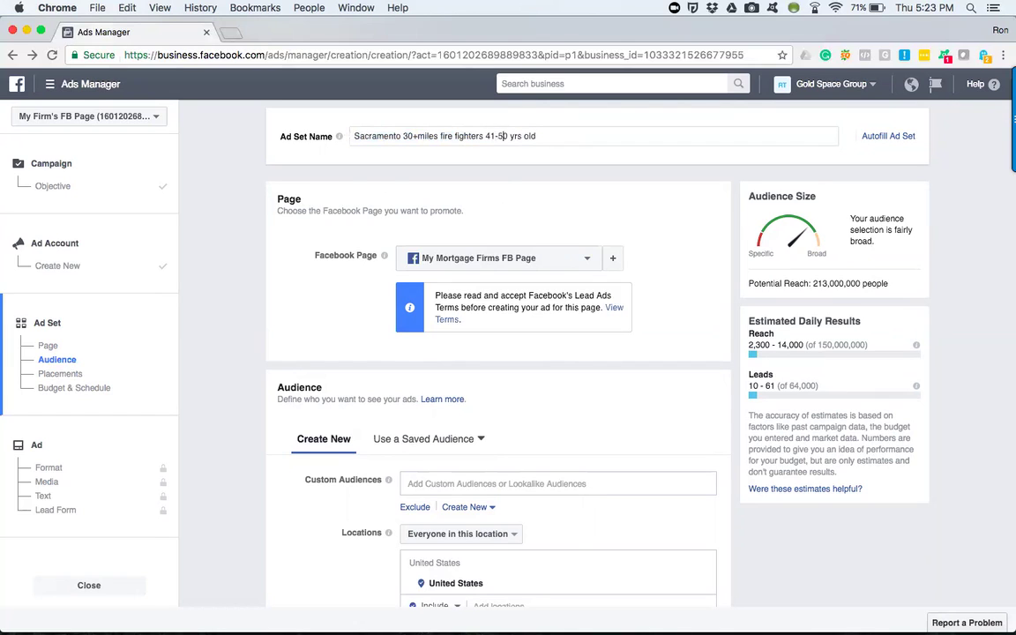
Read through the Lead Ad Terms and agree to them for My Mortgage Firms FB Page
{"action": "left_click", "coordinate": [614, 314]}
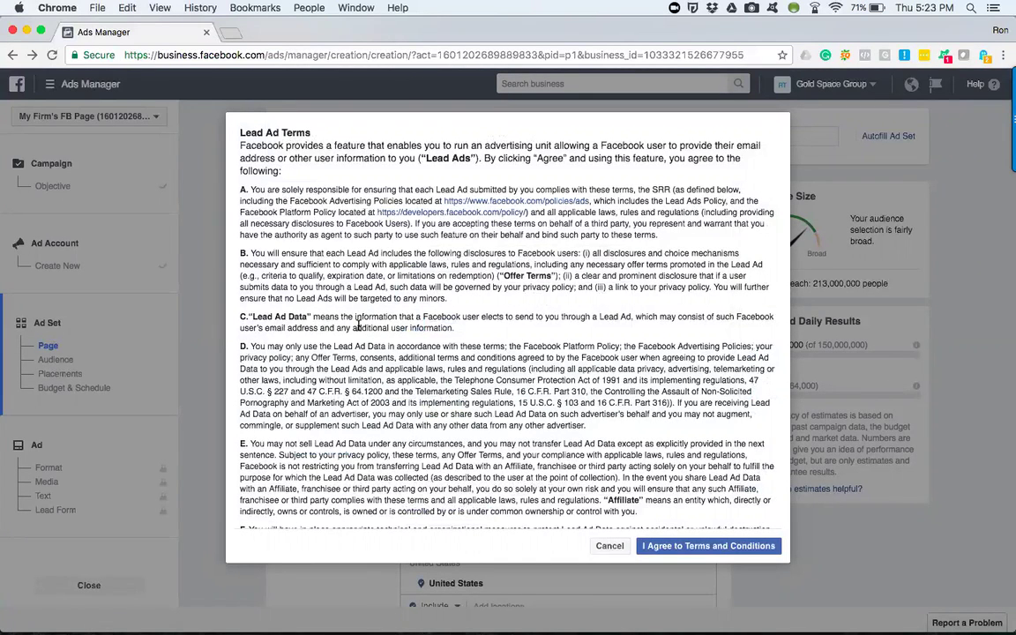
{"action": "scroll", "coordinate": [357, 326], "scroll_direction": "down", "scroll_amount": 2}
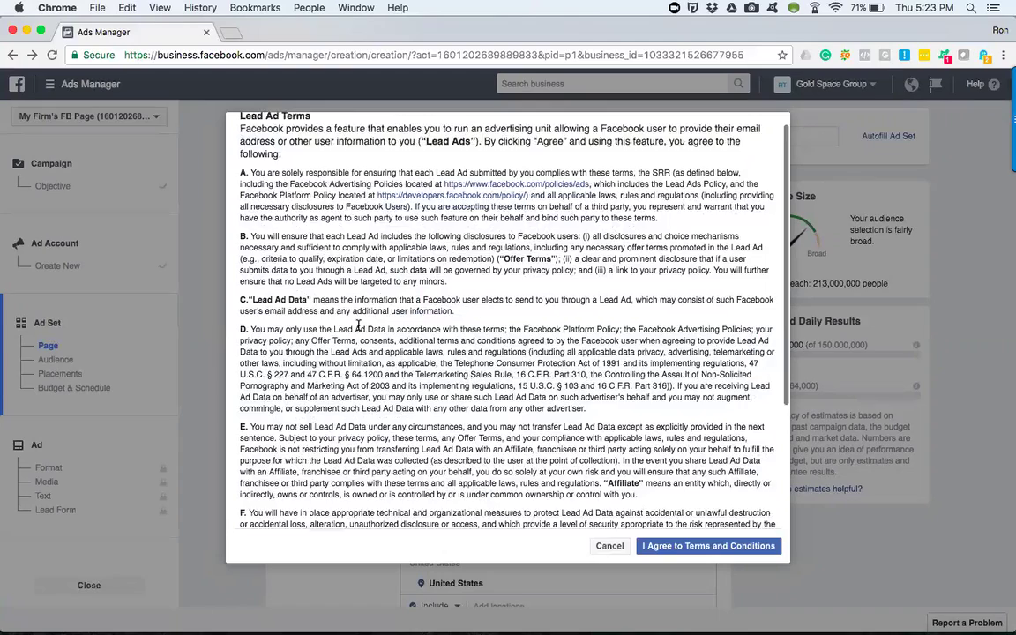
{"action": "scroll", "coordinate": [357, 326], "scroll_direction": "down", "scroll_amount": 10}
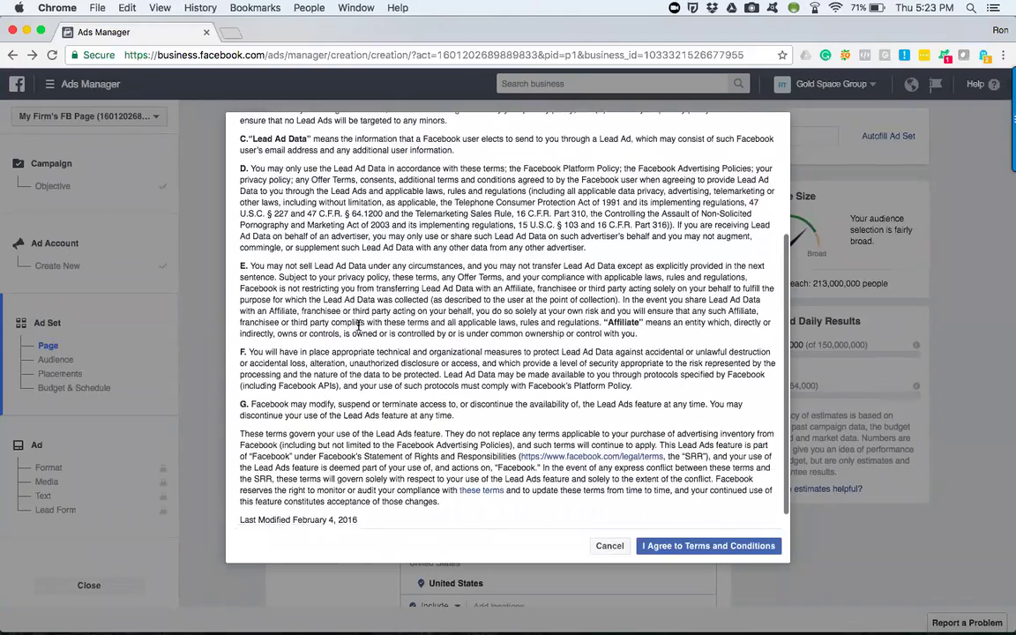
{"action": "scroll", "coordinate": [358, 327], "scroll_direction": "down", "scroll_amount": 2}
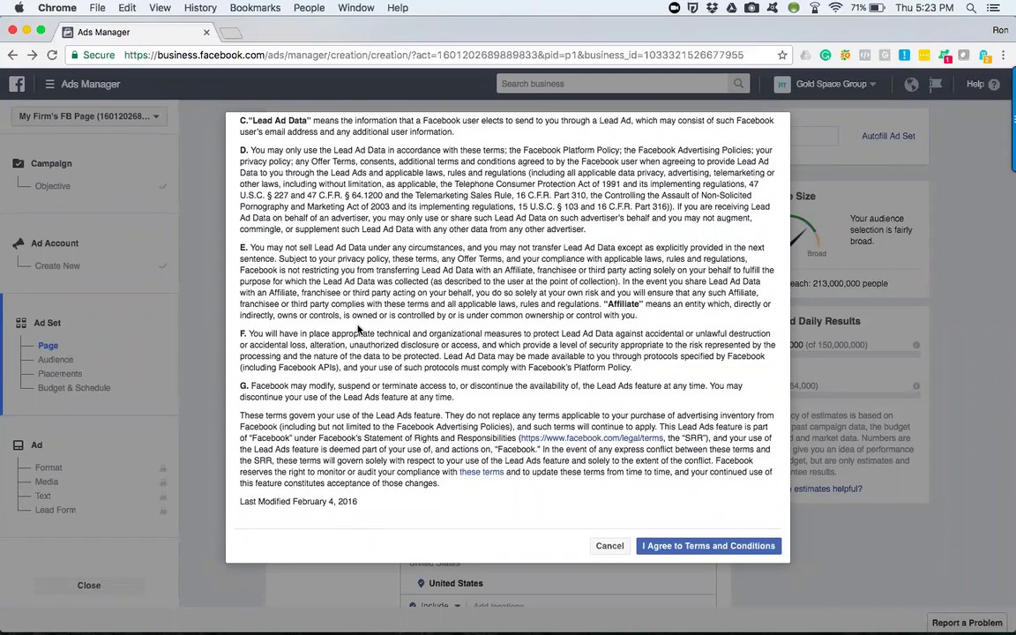
{"action": "scroll", "coordinate": [357, 329], "scroll_direction": "up", "scroll_amount": 8}
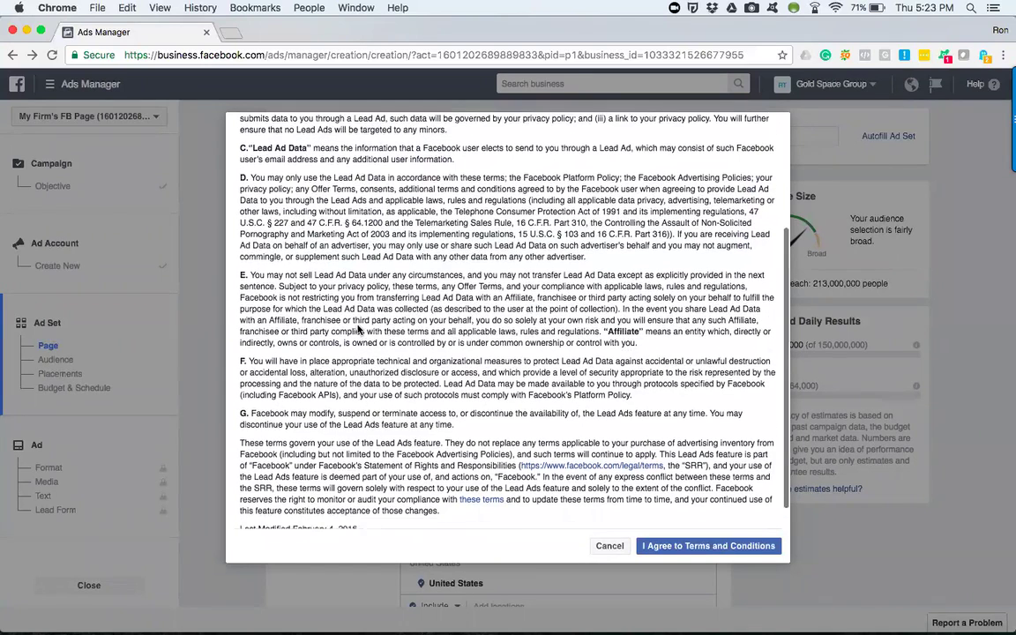
{"action": "scroll", "coordinate": [357, 327], "scroll_direction": "up", "scroll_amount": 4}
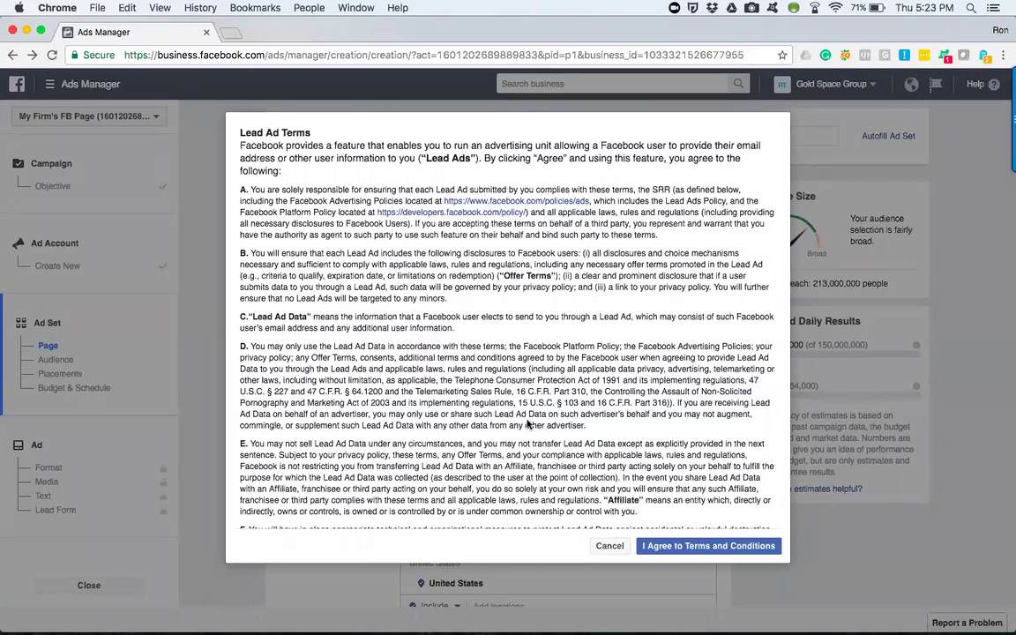
{"action": "left_click", "coordinate": [714, 546]}
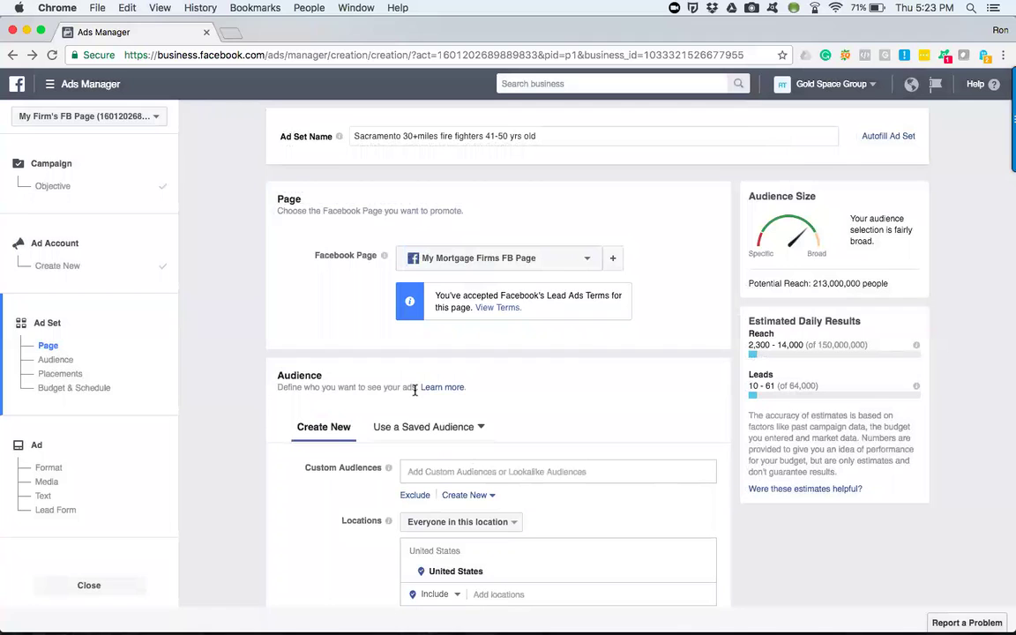
{"action": "mouse_move", "coordinate": [384, 238]}
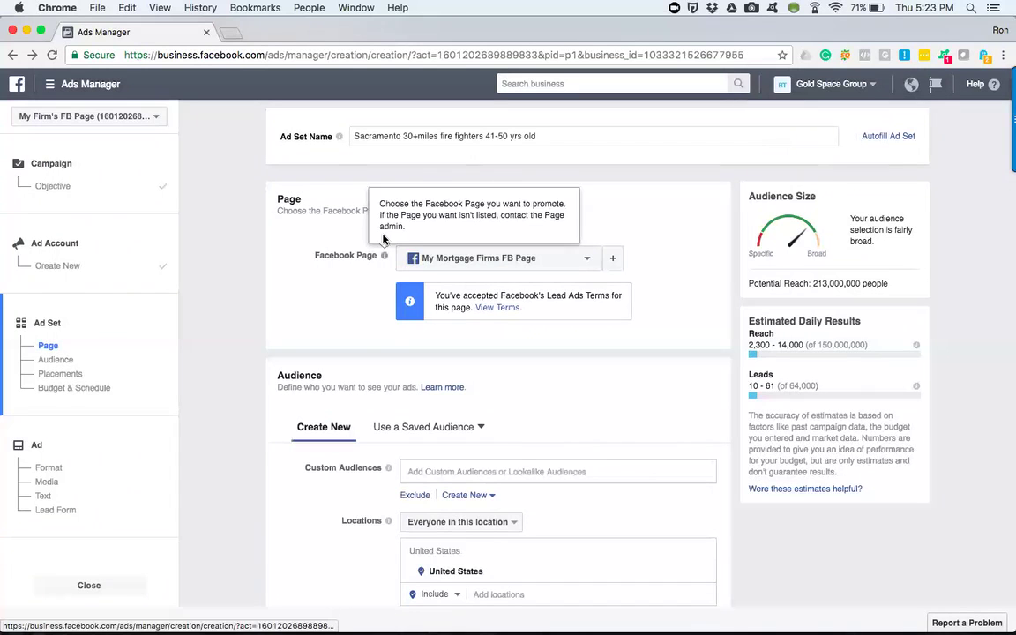